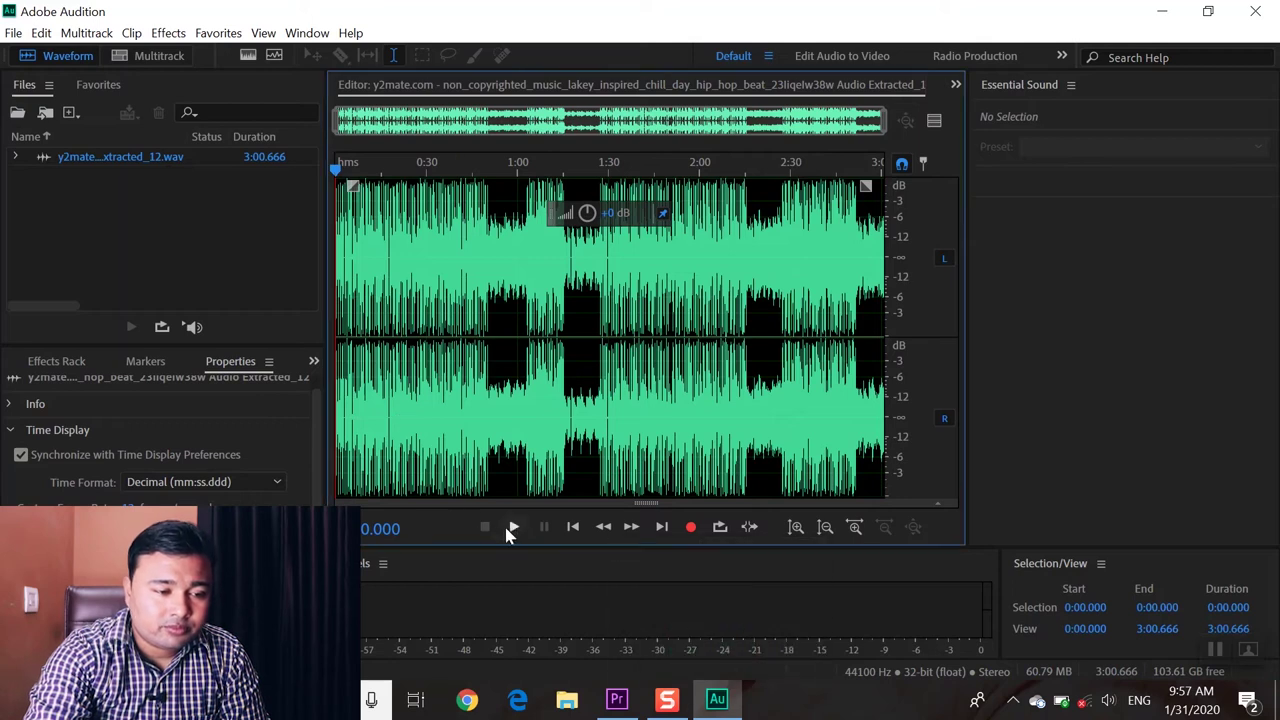
Play the start of the music file in the waveform editor and stop playback.
{"action": "left_click", "coordinate": [513, 527]}
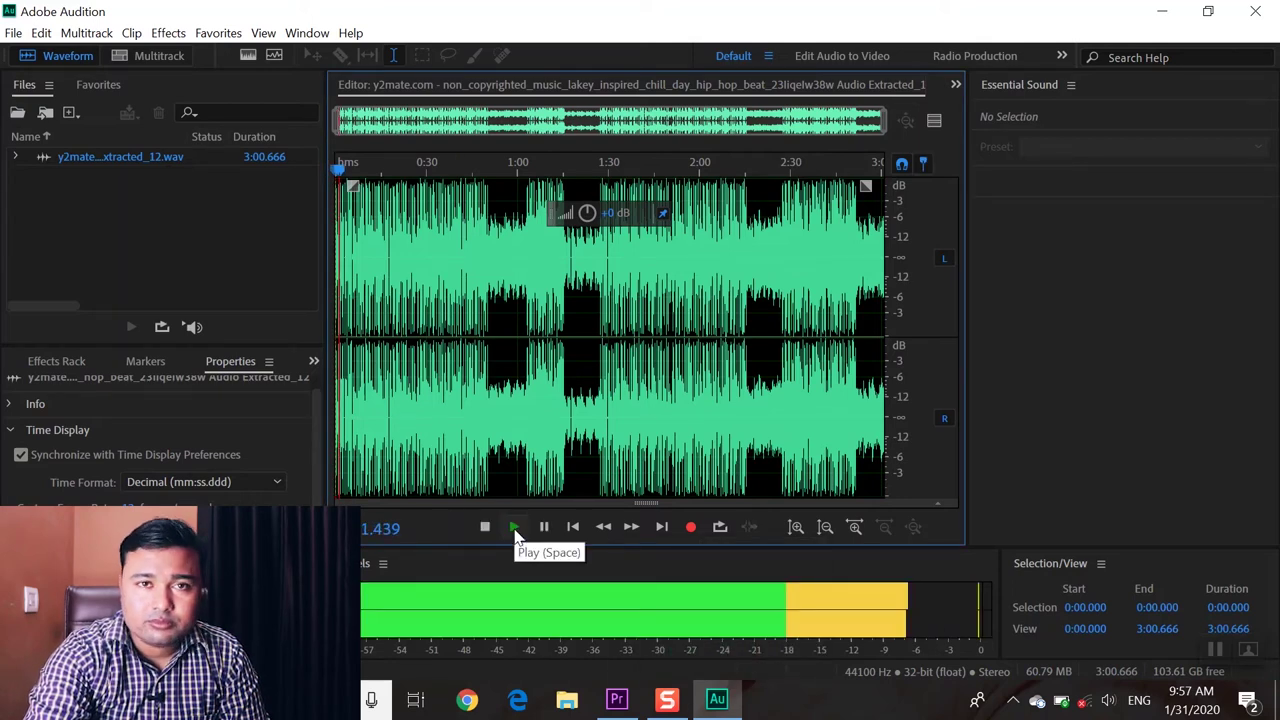
{"action": "left_click", "coordinate": [514, 530]}
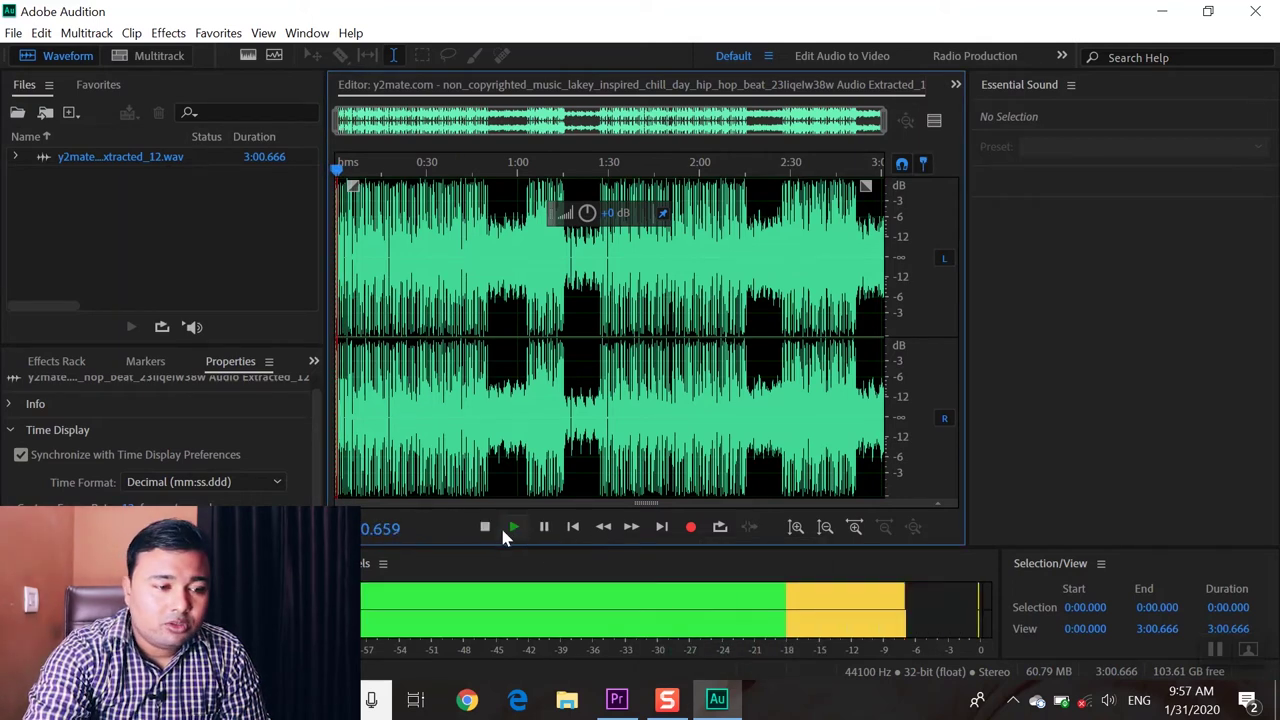
{"action": "left_click", "coordinate": [484, 527]}
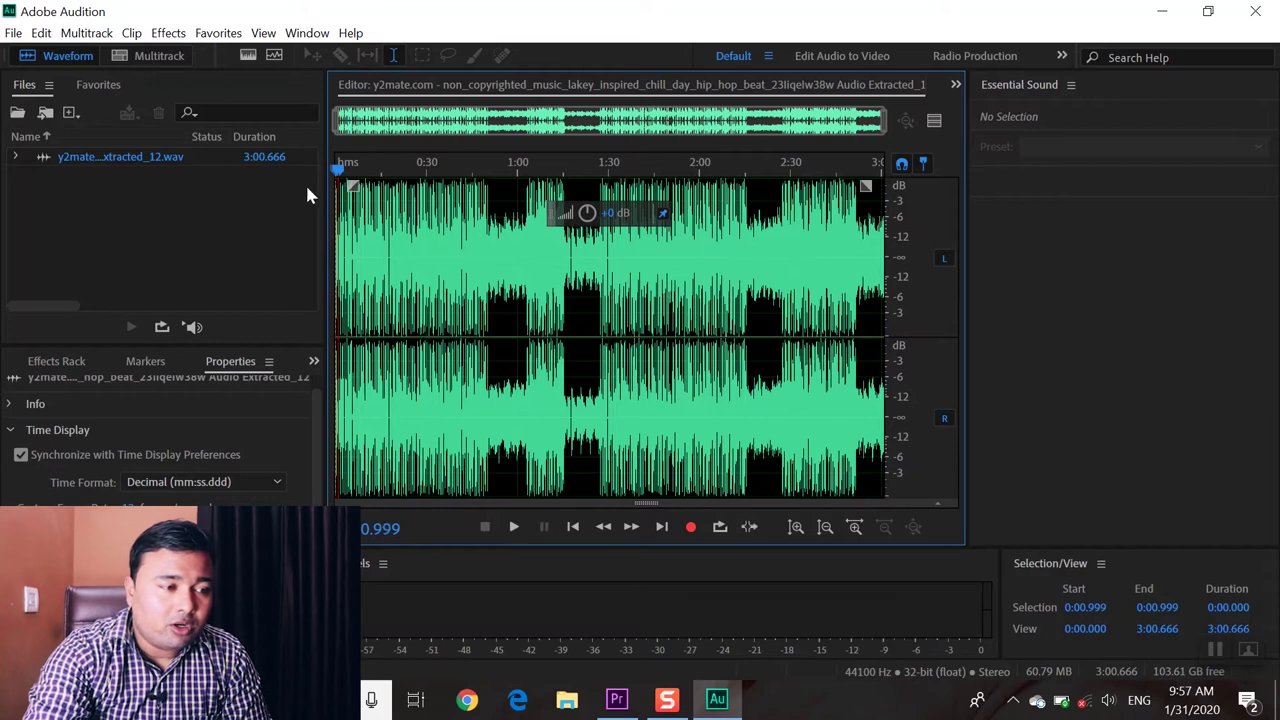
Insert the extracted music WAV file into a new multitrack session named "xtend Music", keeping the default session settings.
{"action": "left_click", "coordinate": [118, 160]}
{"action": "right_click", "coordinate": [118, 160]}
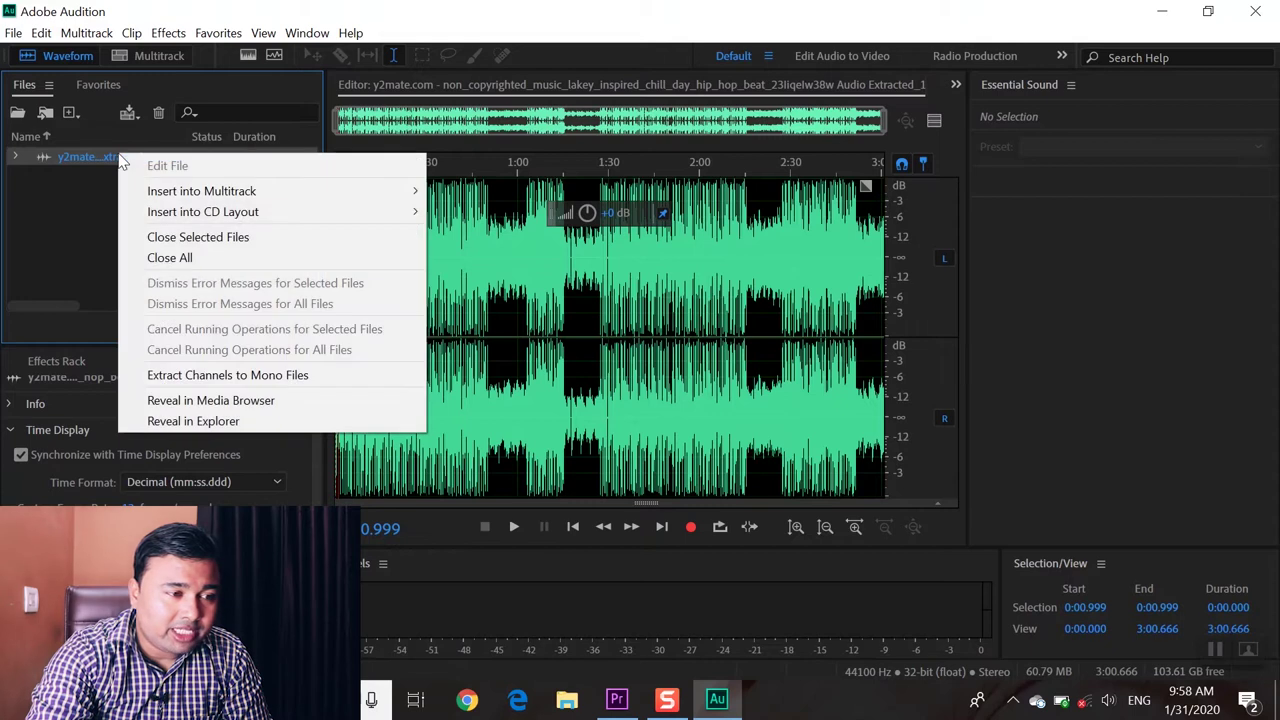
{"action": "mouse_move", "coordinate": [204, 197]}
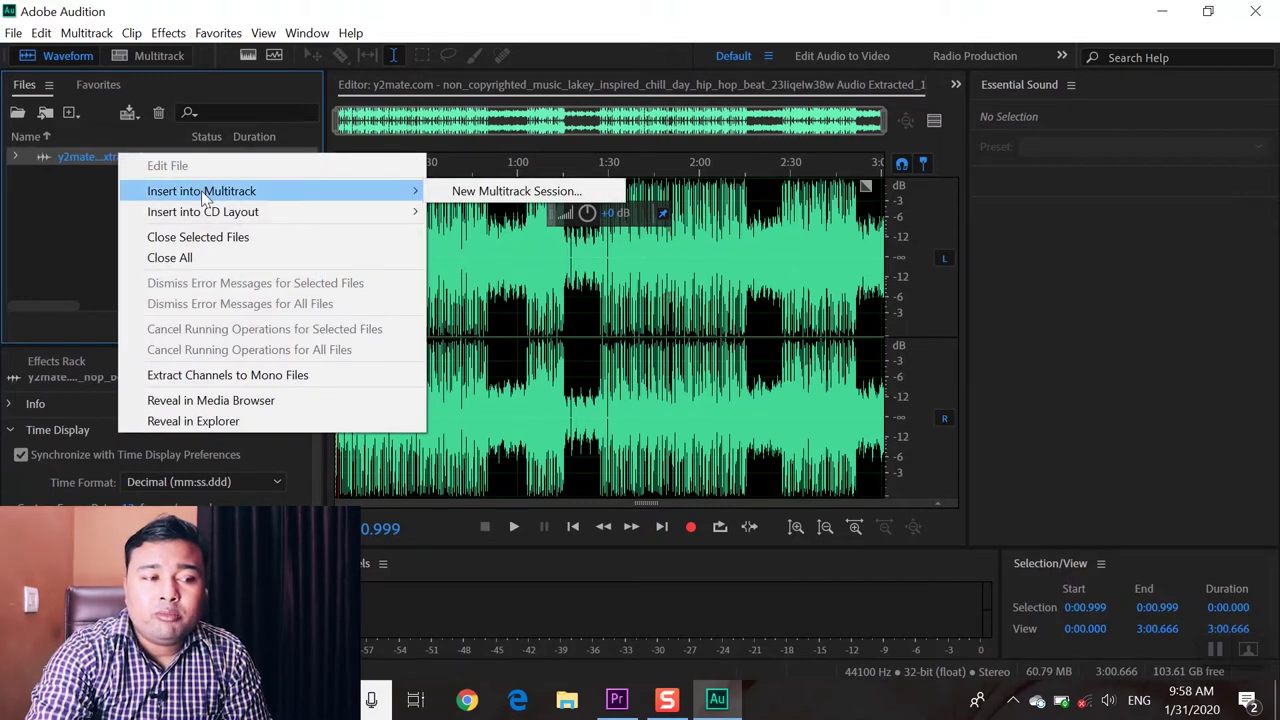
{"action": "left_click", "coordinate": [503, 191]}
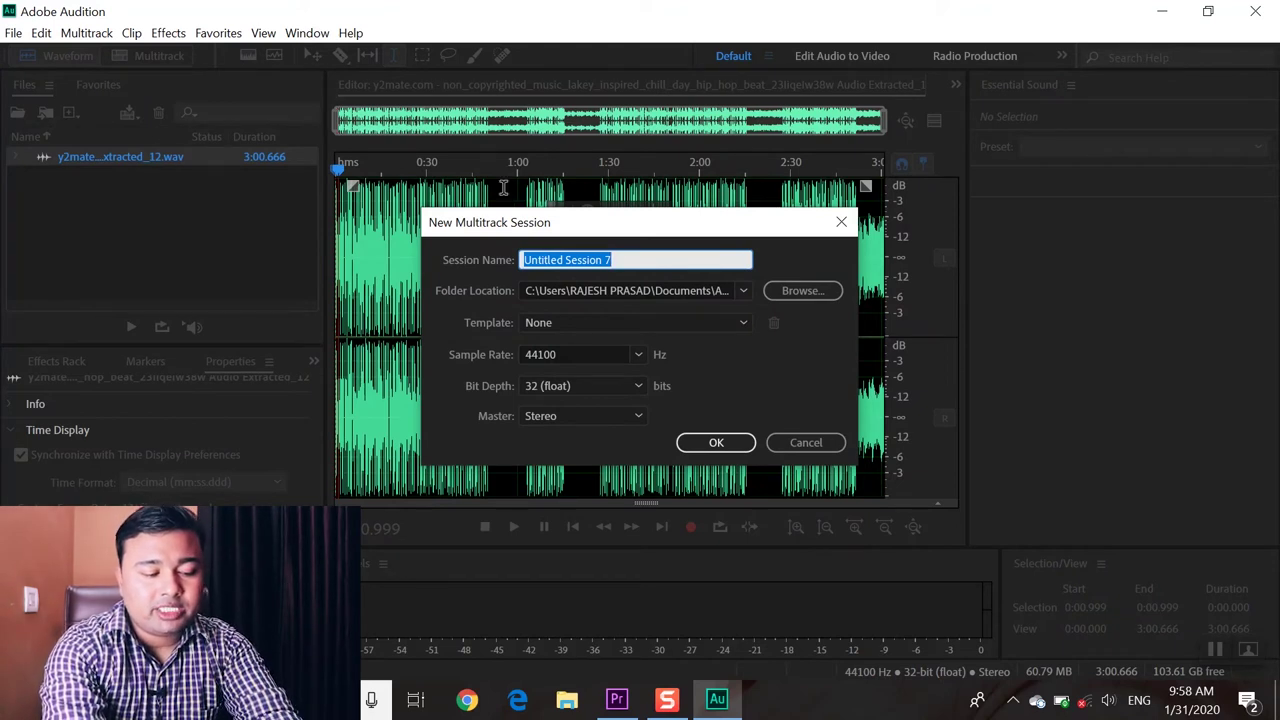
{"action": "type", "text": "xtend Music"}
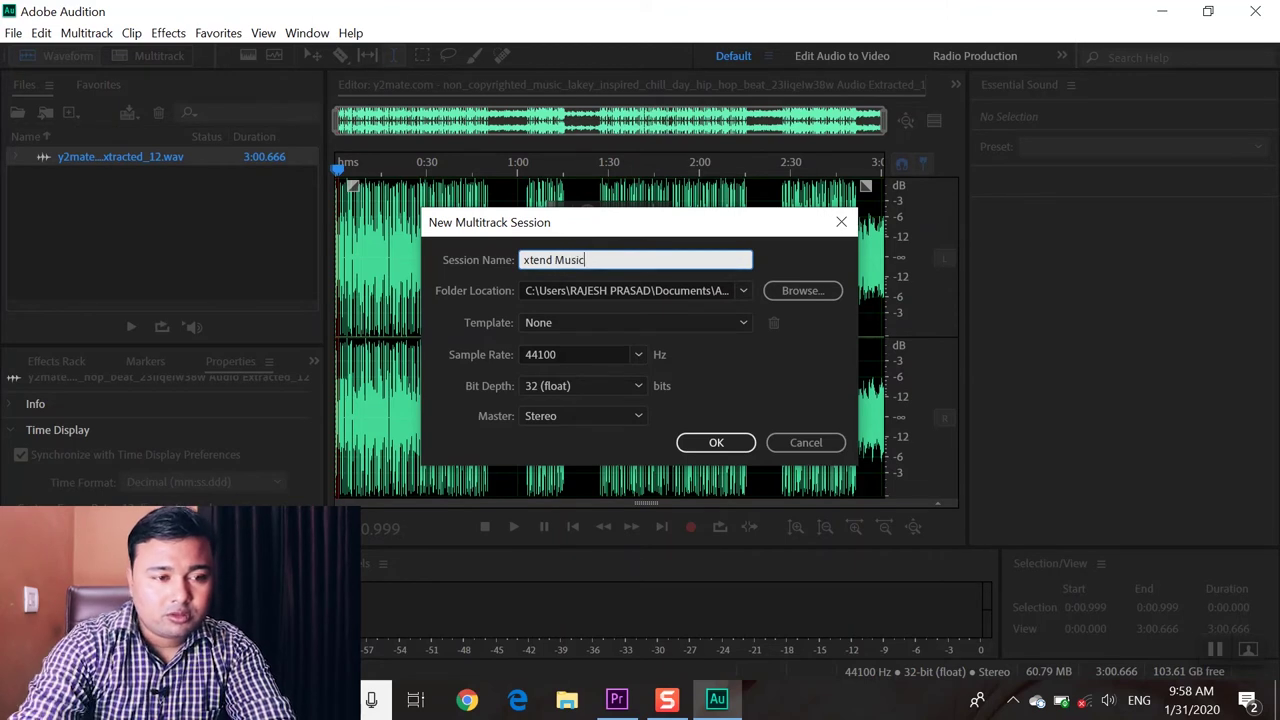
{"action": "left_click", "coordinate": [730, 443]}
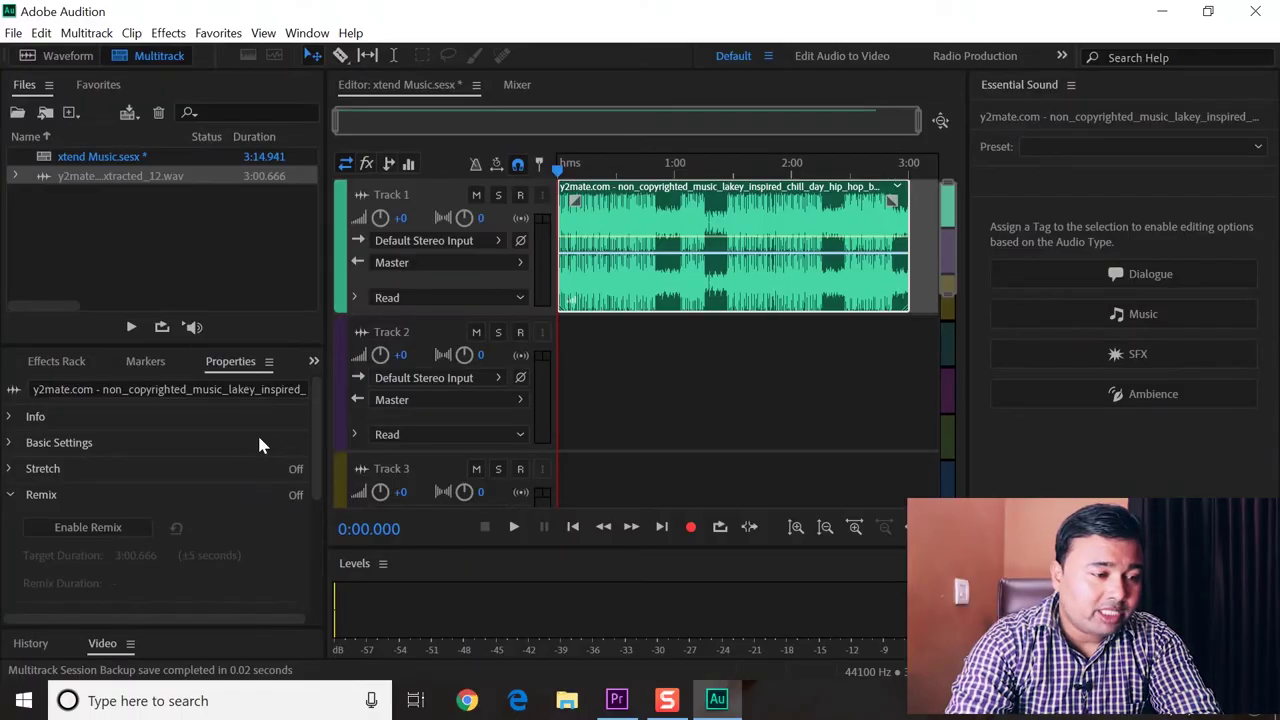
Enable Remix in the properties of the music clip on Track 1.
{"action": "left_click", "coordinate": [232, 369]}
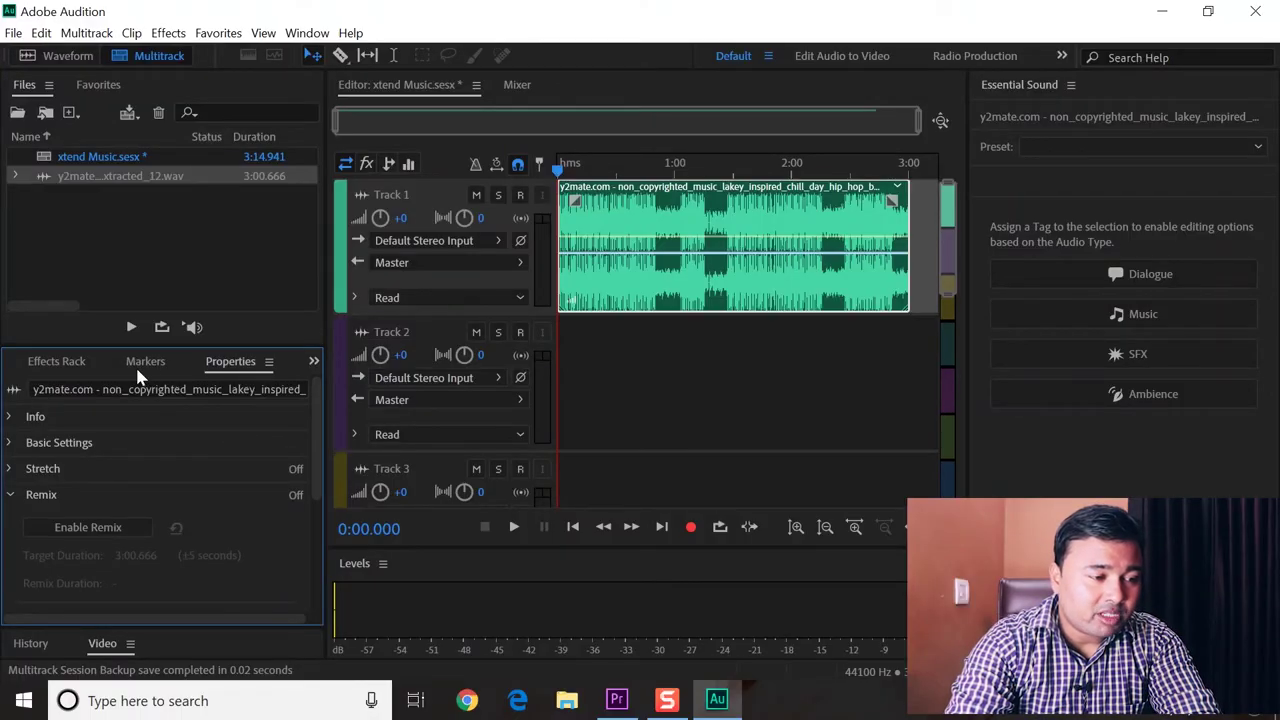
{"action": "left_click", "coordinate": [57, 366]}
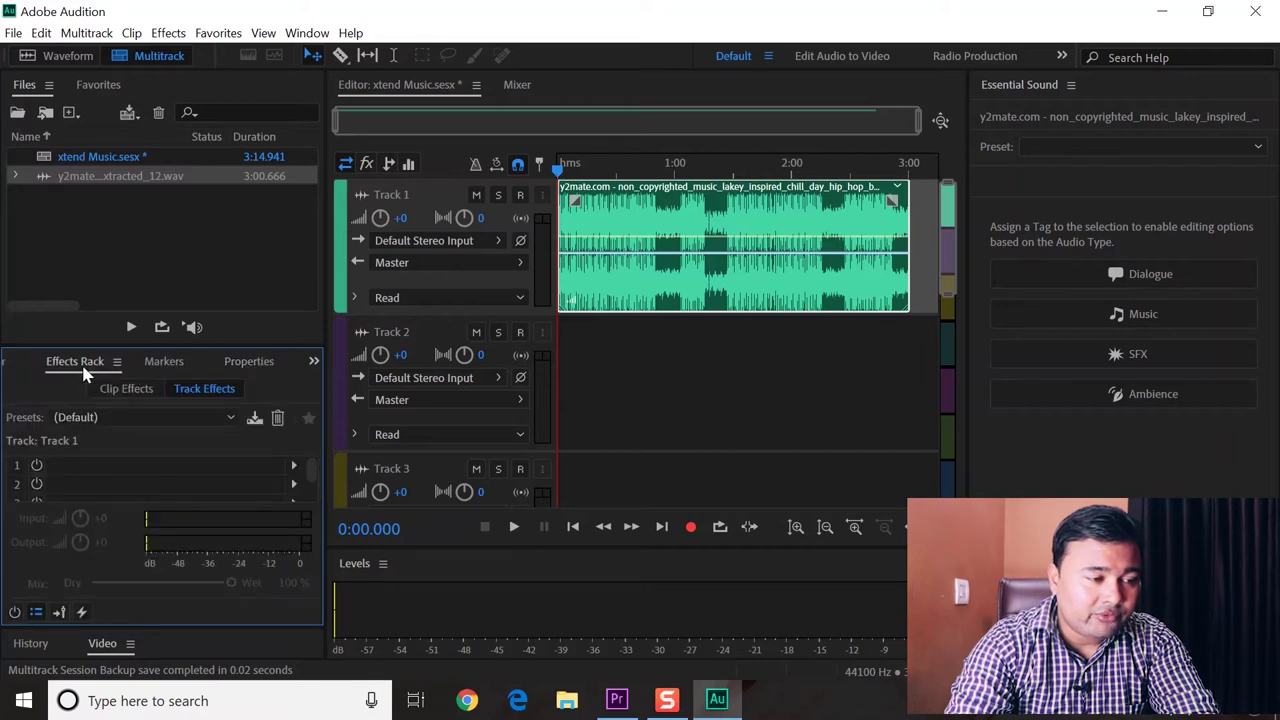
{"action": "left_click", "coordinate": [161, 368]}
{"action": "left_click", "coordinate": [258, 364]}
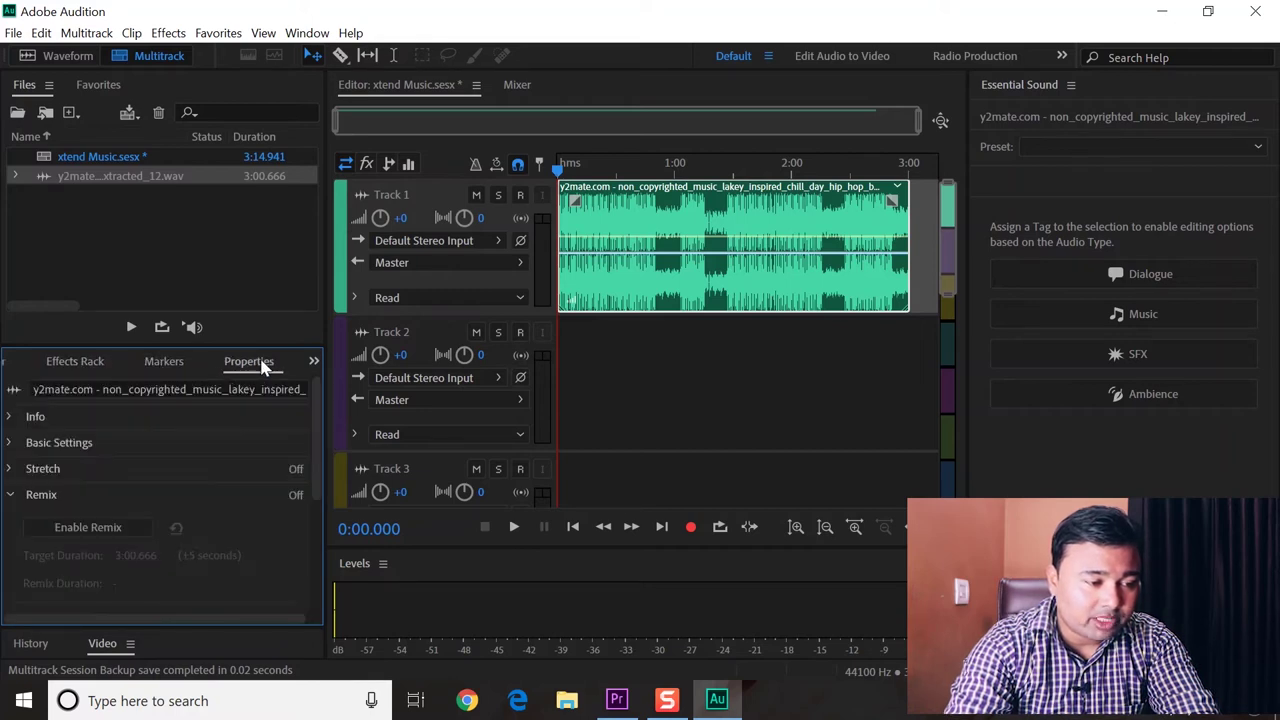
{"action": "left_click", "coordinate": [92, 532]}
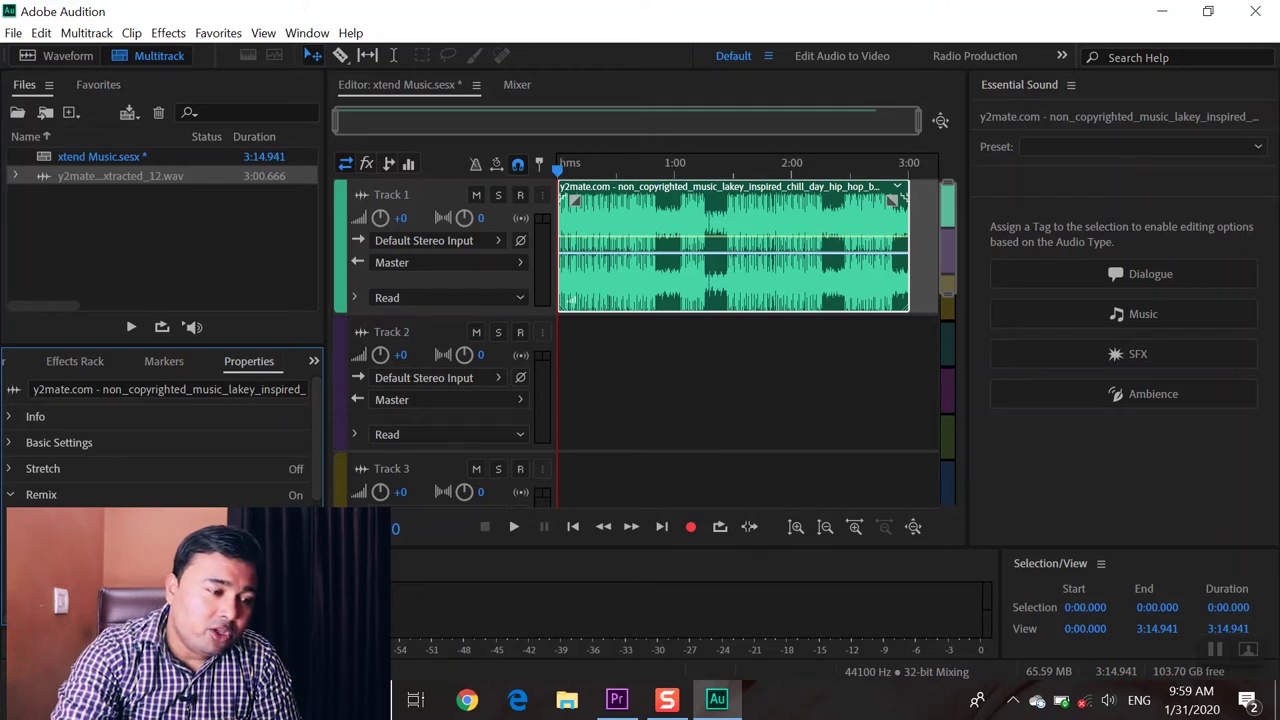
Switch to Premiere Pro, check the vlog video's length by moving the playhead to its end, and return to Audition.
{"action": "left_click", "coordinate": [617, 699]}
{"action": "left_click_drag", "start_coordinate": [707, 533], "coordinate": [895, 535]}
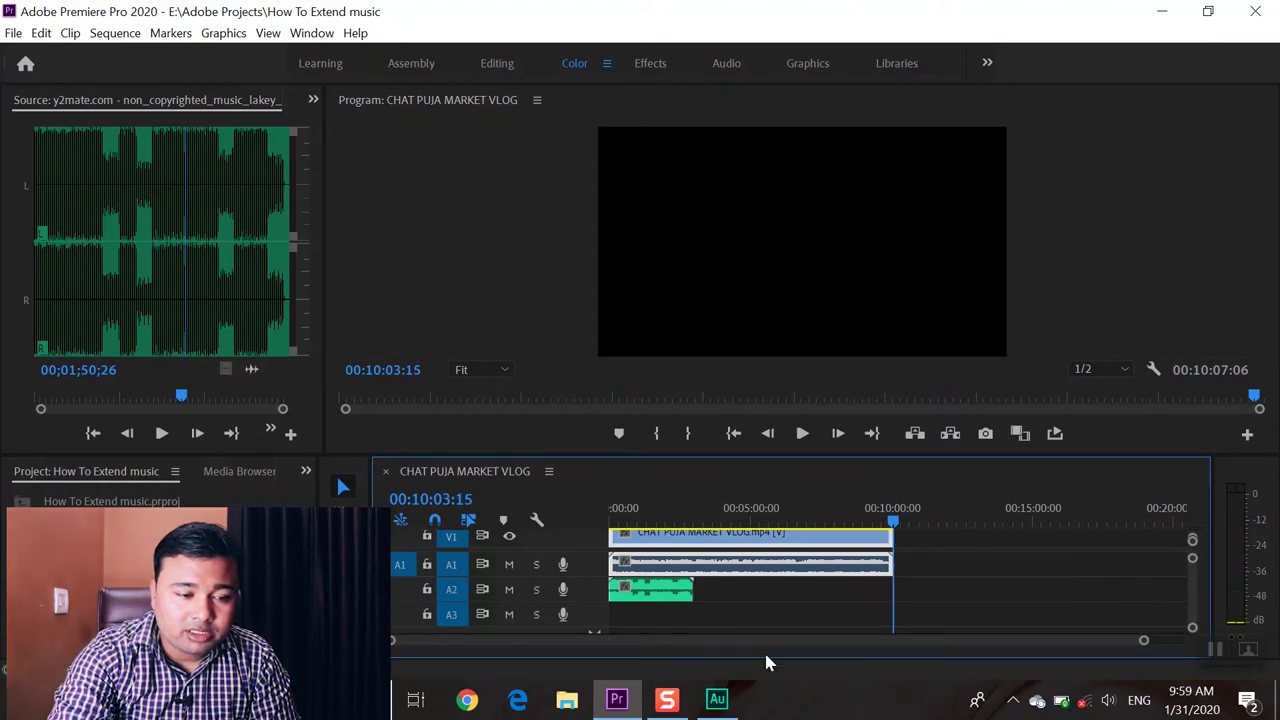
{"action": "left_click", "coordinate": [717, 699]}
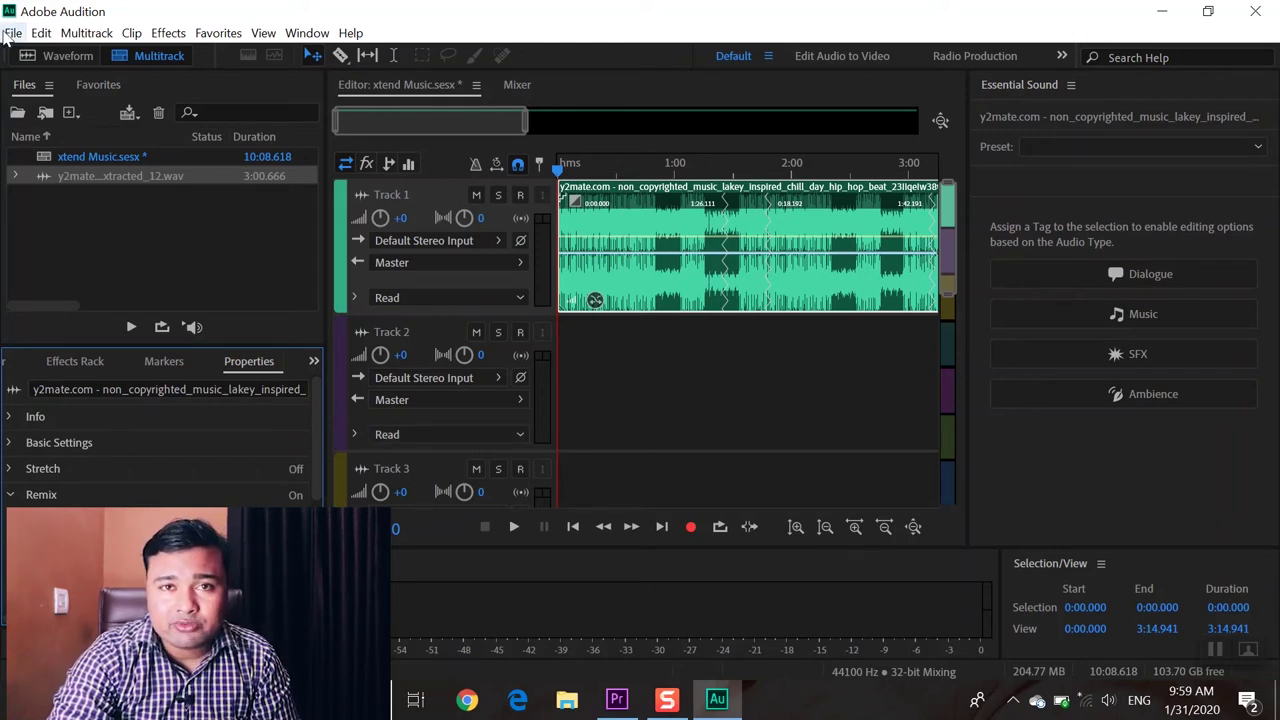
Save the multitrack session and copy its external media files into the session folder.
{"action": "left_click", "coordinate": [12, 33]}
{"action": "left_click", "coordinate": [82, 258]}
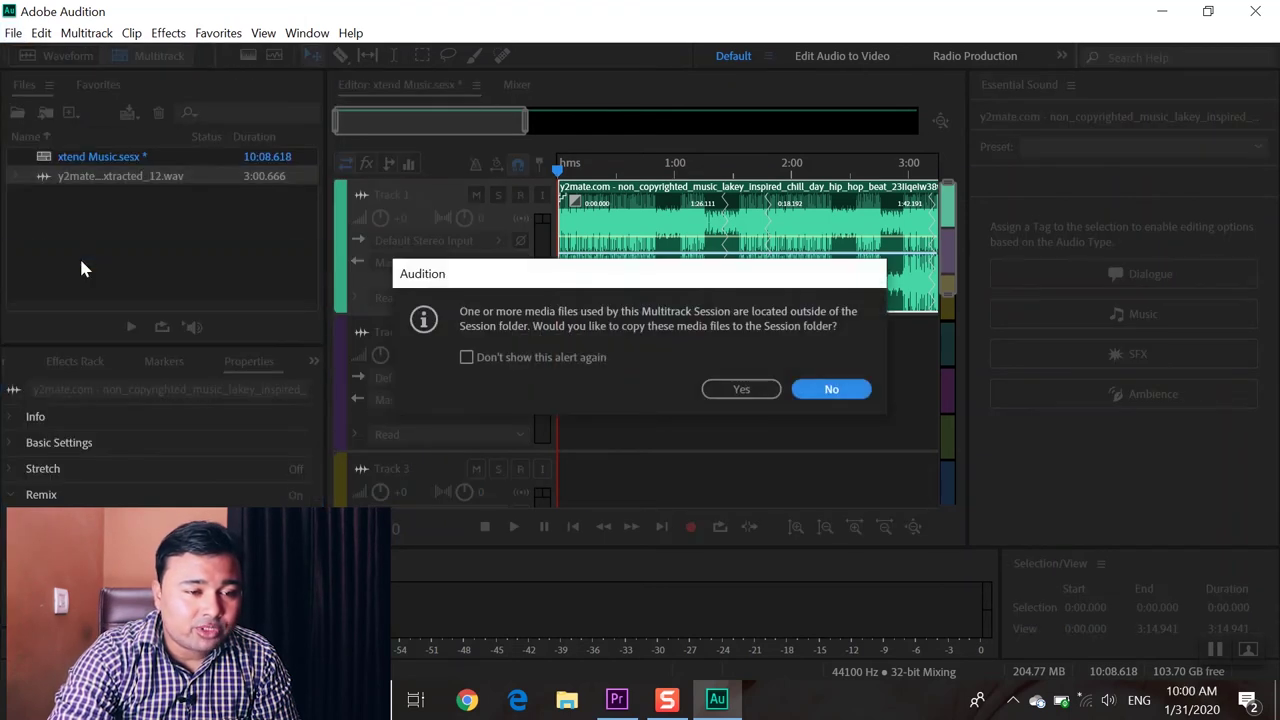
{"action": "left_click", "coordinate": [741, 389]}
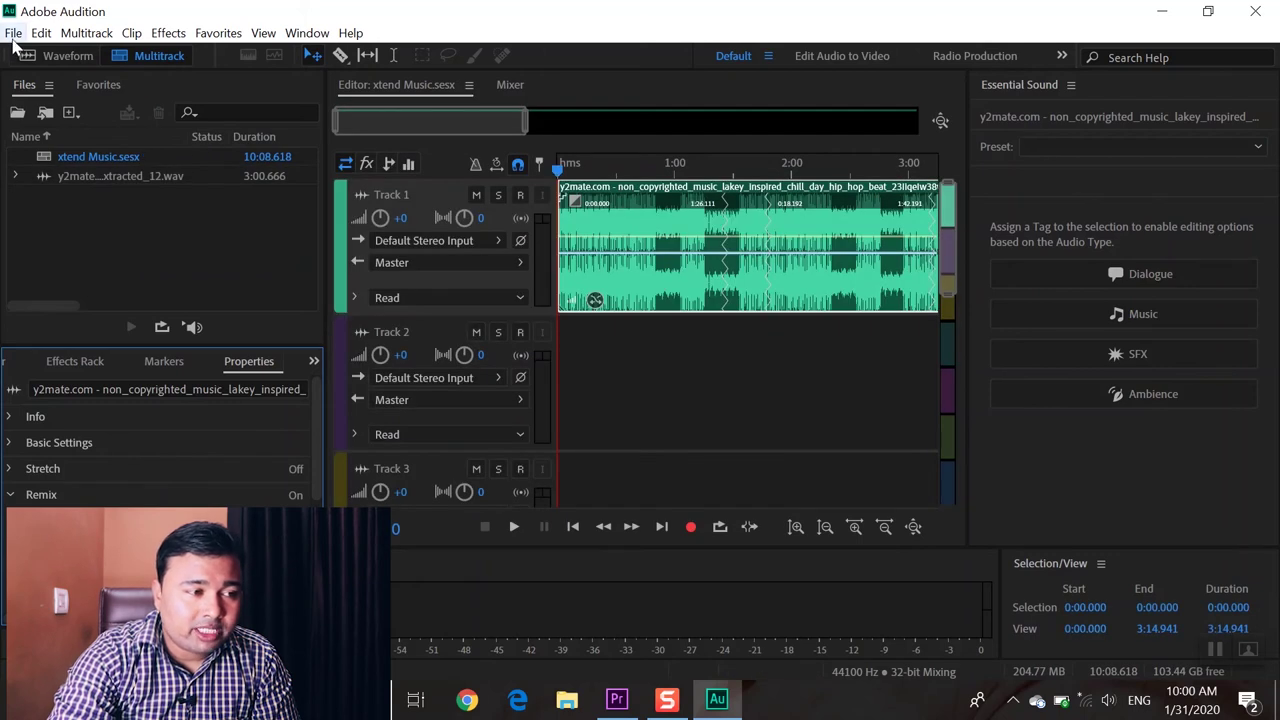
Export the session to Premiere Pro with each track as a stem at 44100 Hz, and copy it to a new audio track in the active sequence.
{"action": "left_click", "coordinate": [13, 33]}
{"action": "mouse_move", "coordinate": [110, 391]}
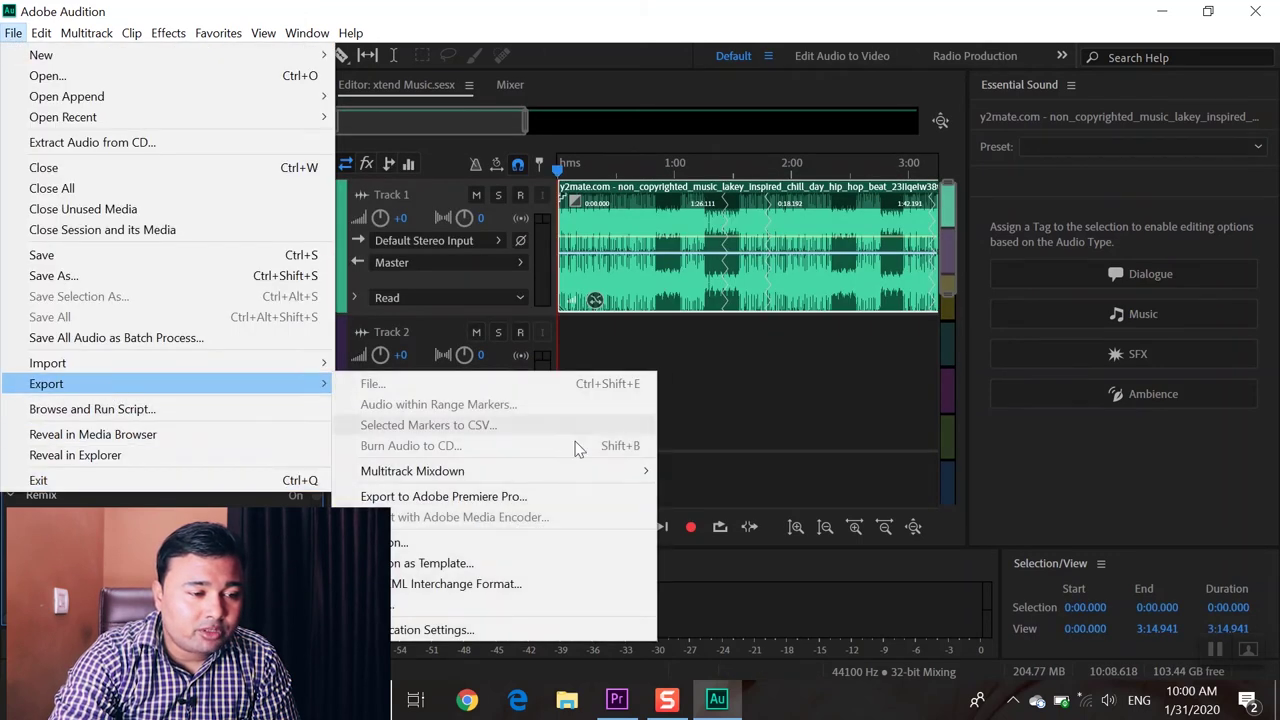
{"action": "left_click", "coordinate": [531, 496]}
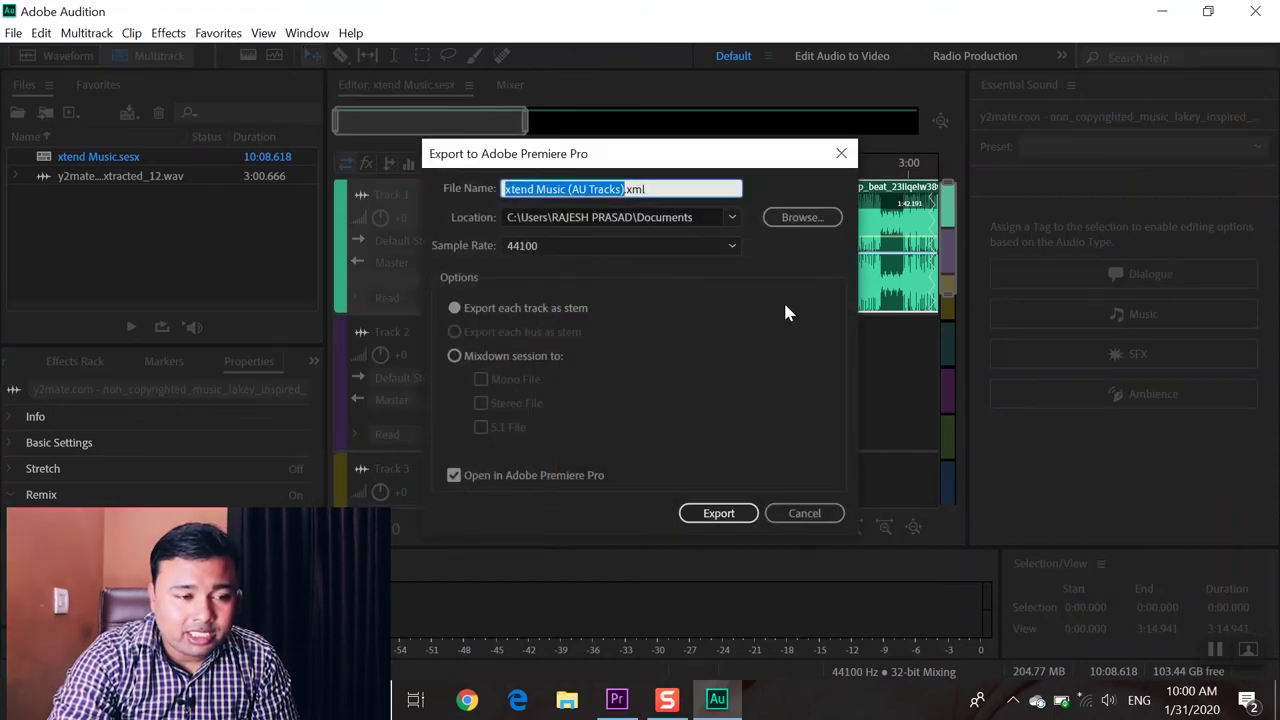
{"action": "left_click", "coordinate": [728, 516]}
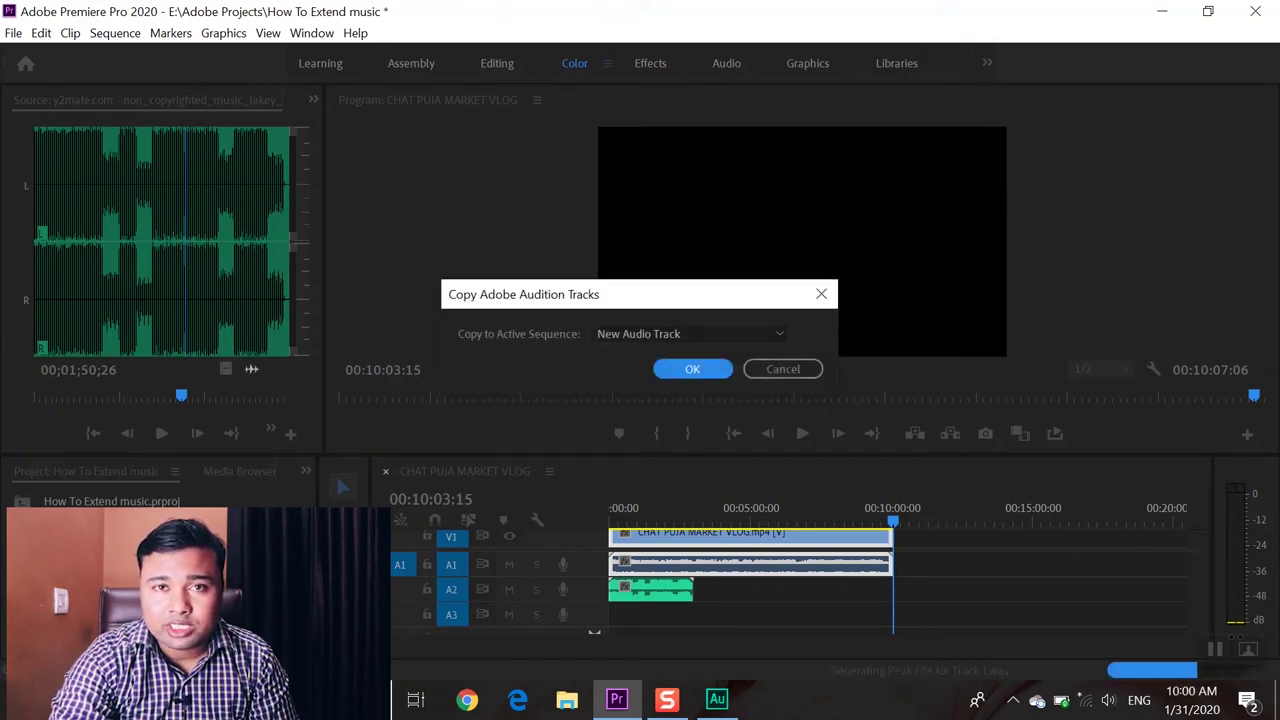
{"action": "left_click", "coordinate": [700, 370]}
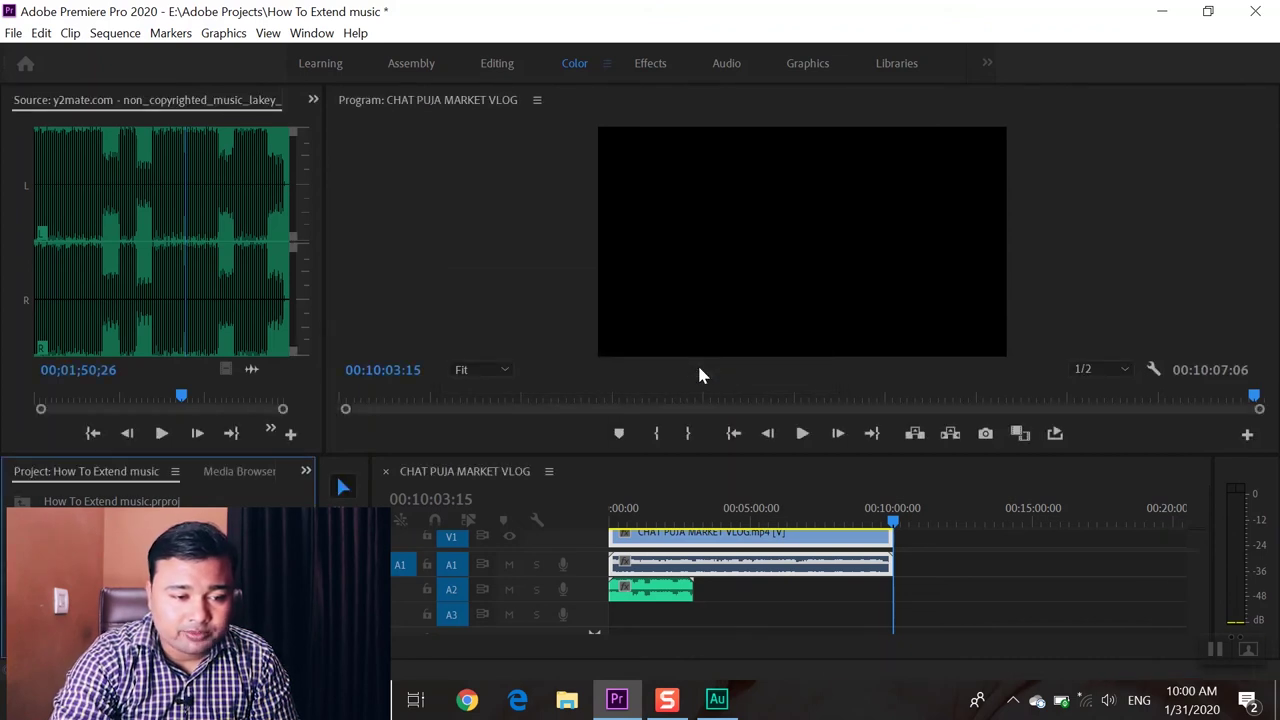
Move the imported extended music clip from audio track A4 up to A3.
{"action": "left_click", "coordinate": [584, 541]}
{"action": "scroll", "coordinate": [795, 628], "scroll_direction": "down", "scroll_amount": 1}
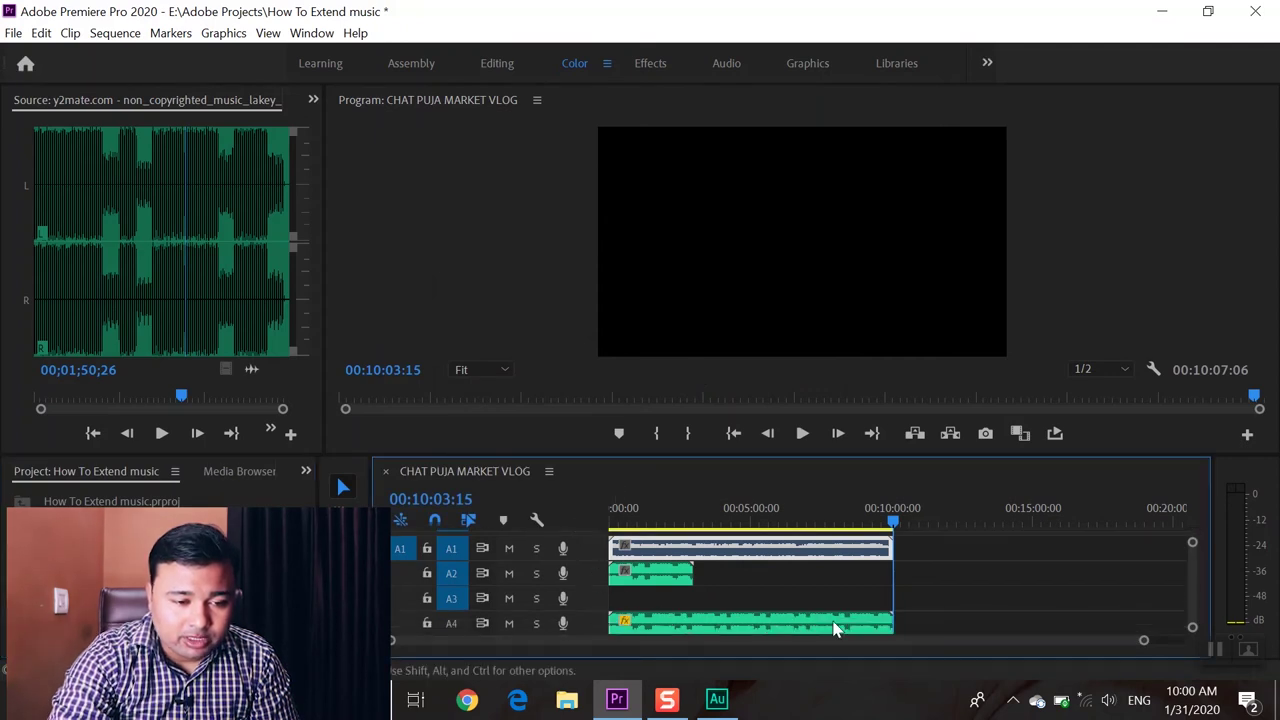
{"action": "left_click_drag", "start_coordinate": [834, 623], "coordinate": [834, 598]}
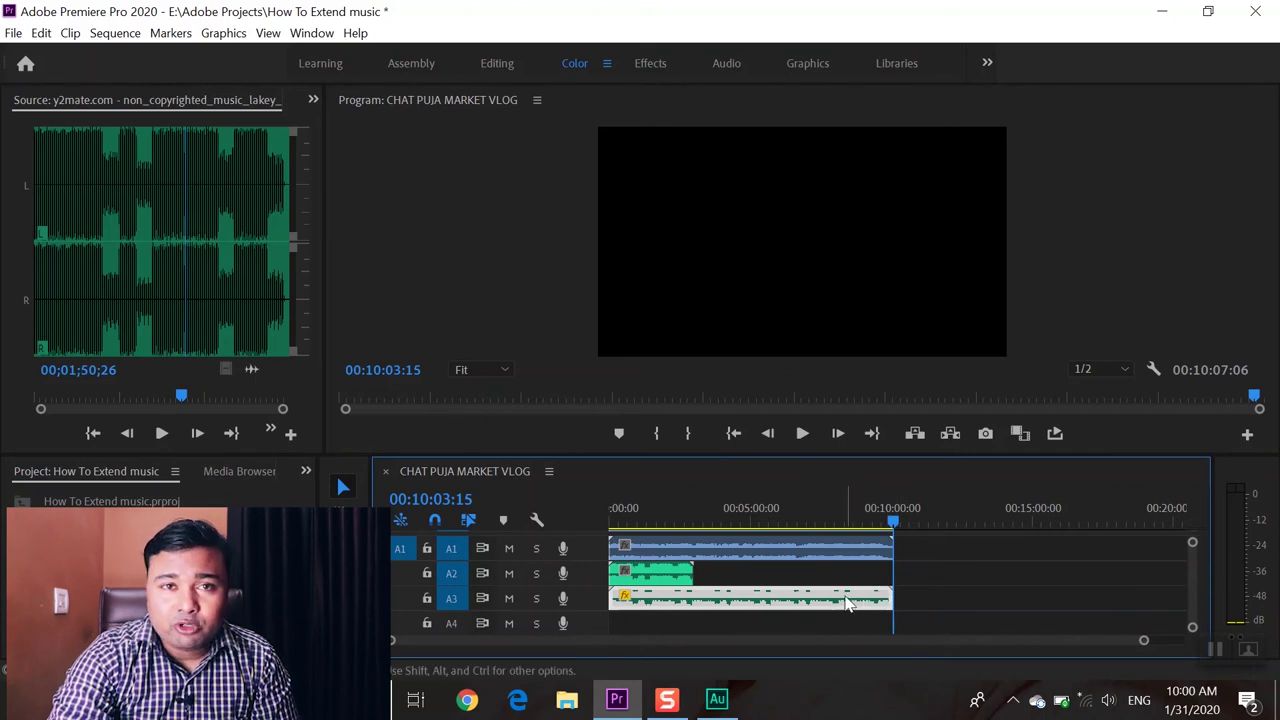
Delete the original short music clip from audio track A2 and move the extended music clip from A3 into its place.
{"action": "left_click", "coordinate": [684, 571]}
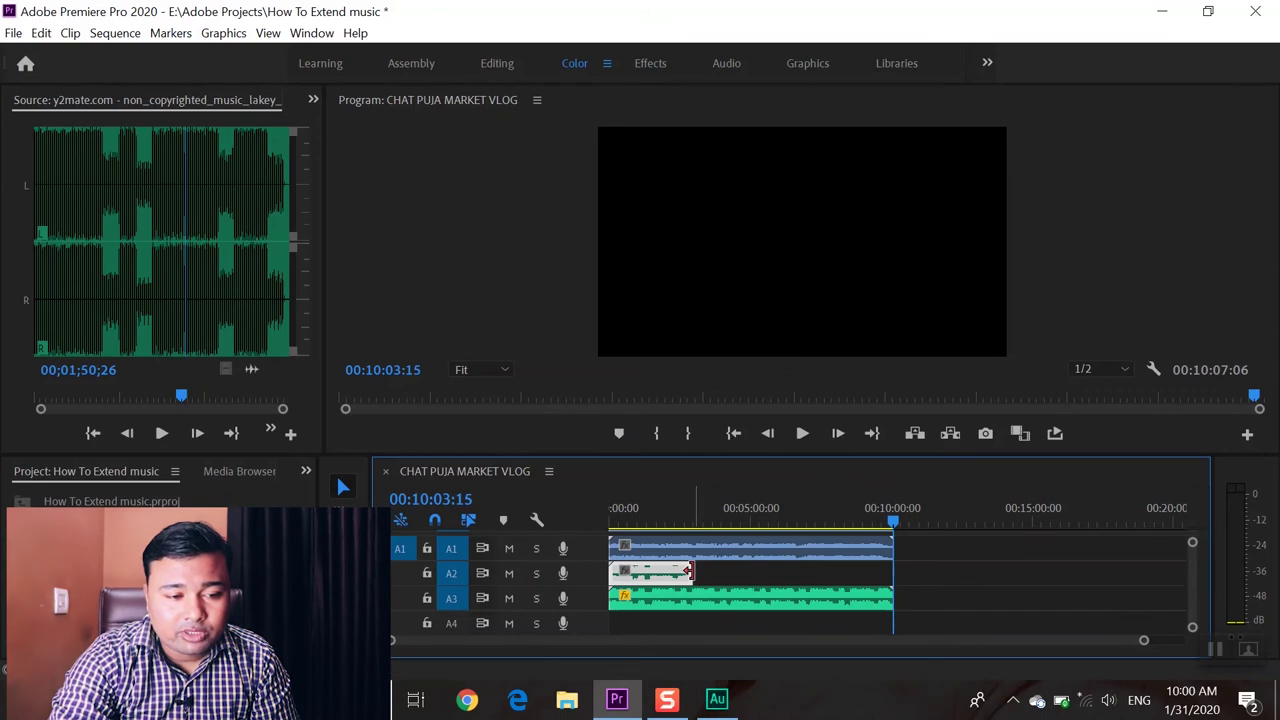
{"action": "left_click", "coordinate": [878, 600]}
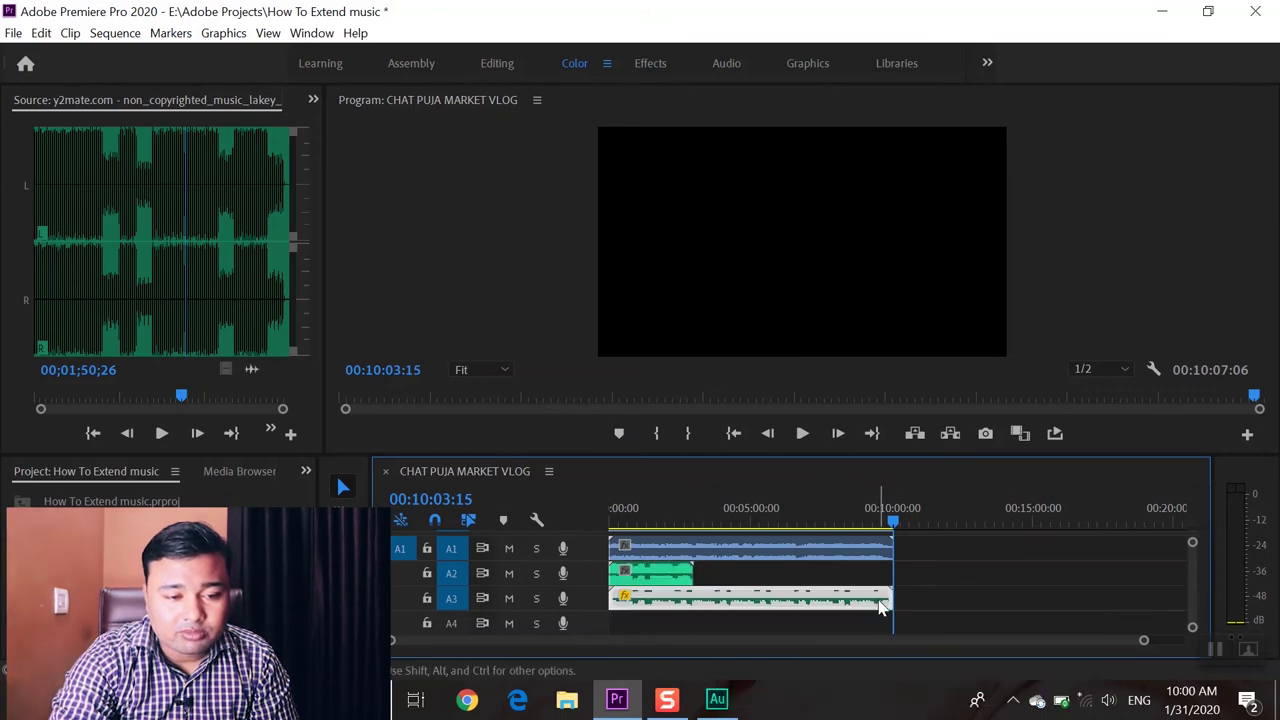
{"action": "left_click", "coordinate": [672, 581]}
{"action": "key", "text": "Delete"}
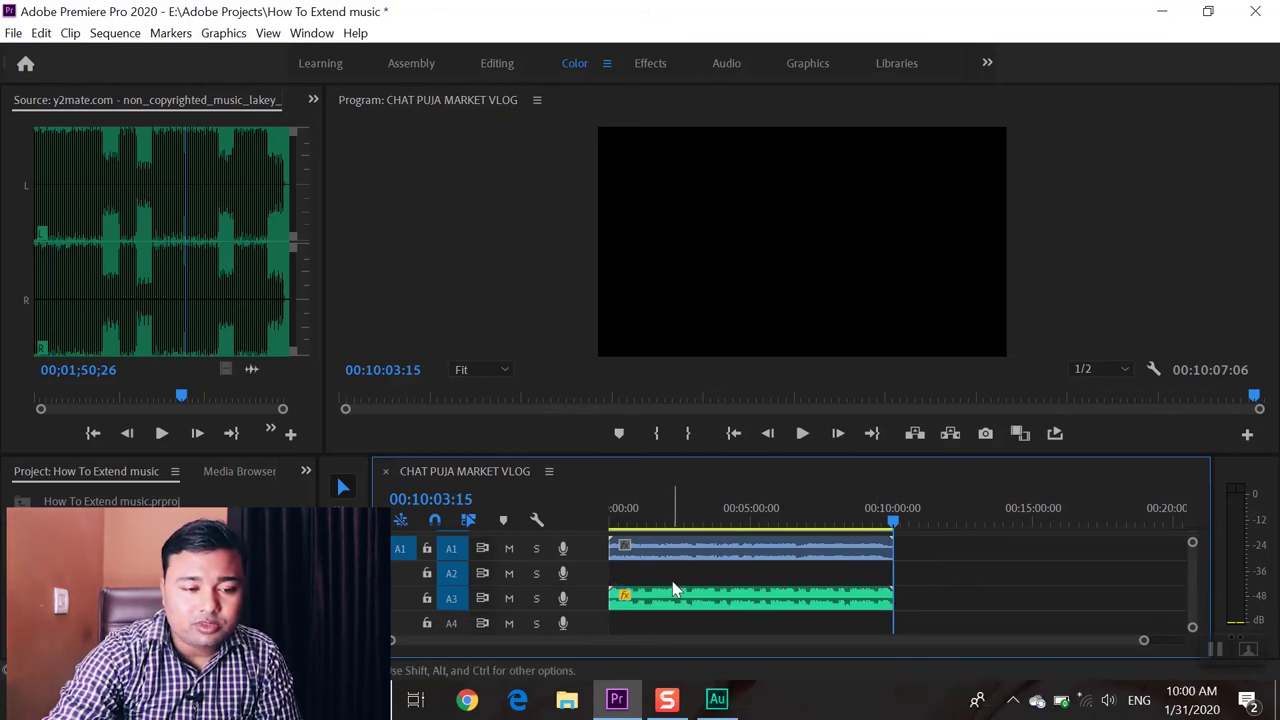
{"action": "left_click_drag", "start_coordinate": [686, 602], "coordinate": [686, 574]}
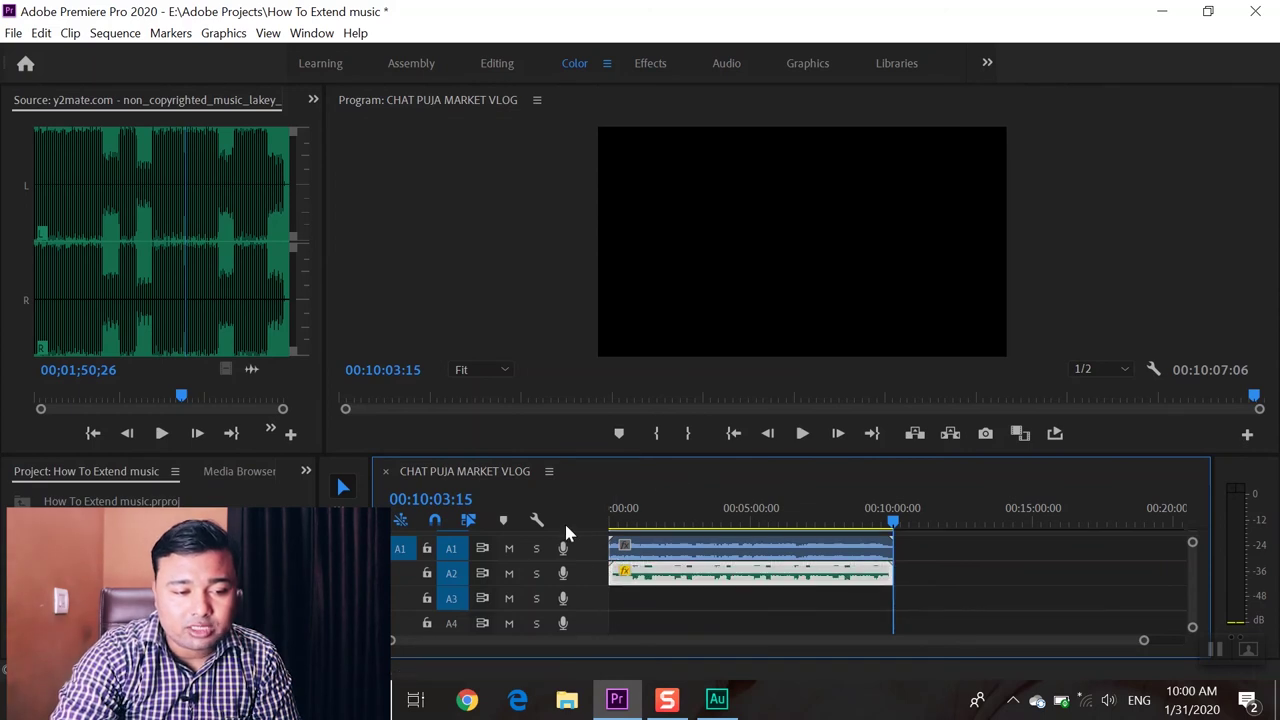
Return the playhead to the start of the sequence and play the vlog with the extended music.
{"action": "left_click_drag", "start_coordinate": [571, 533], "coordinate": [571, 592]}
{"action": "left_click_drag", "start_coordinate": [891, 524], "coordinate": [527, 537]}
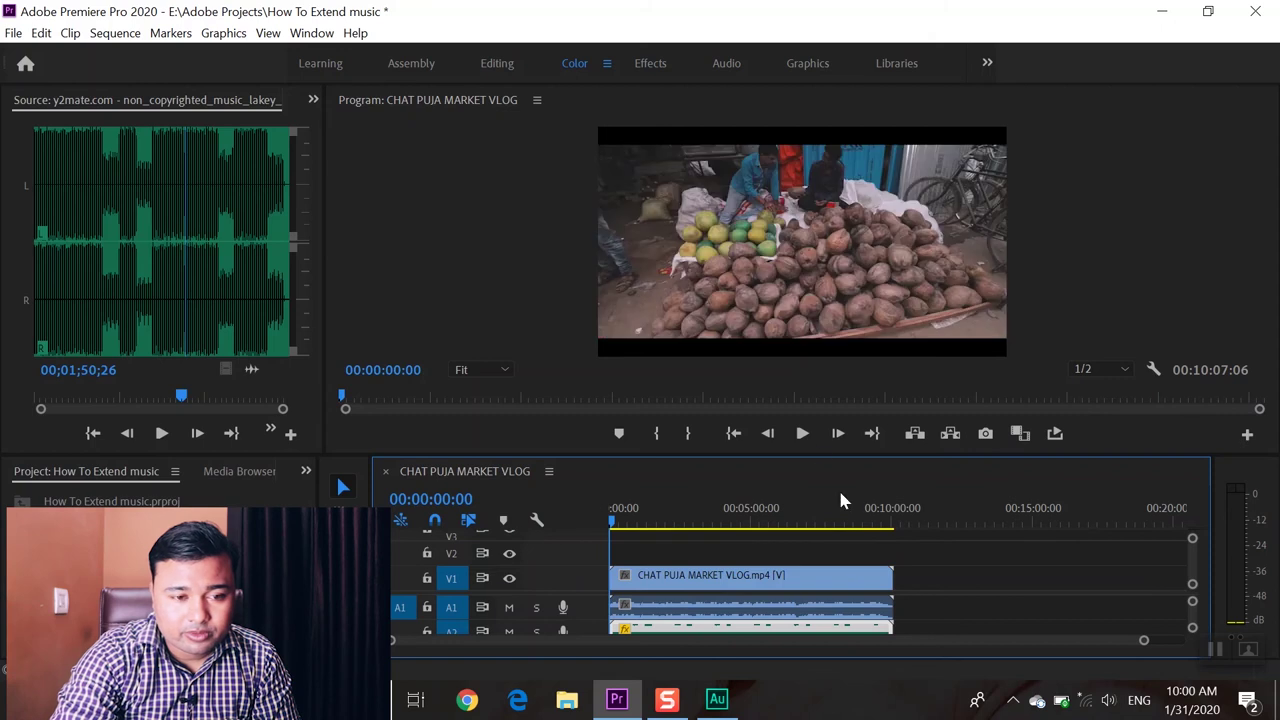
{"action": "left_click", "coordinate": [802, 435]}
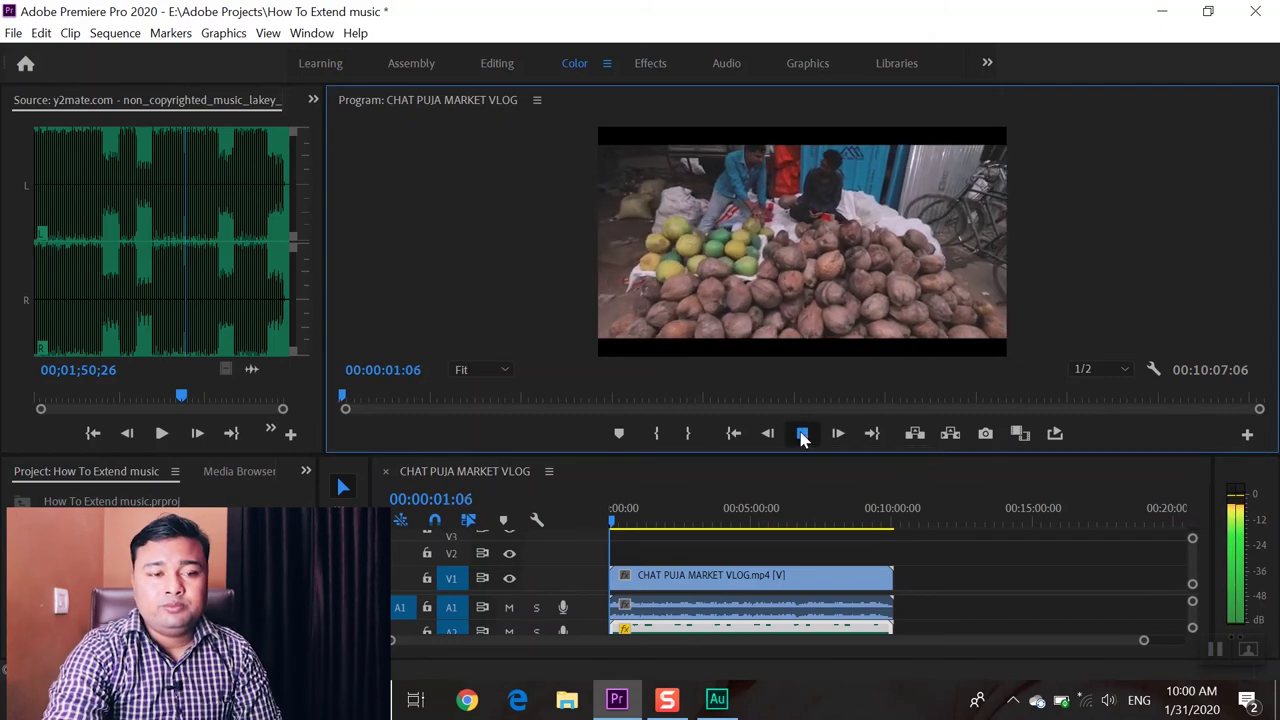